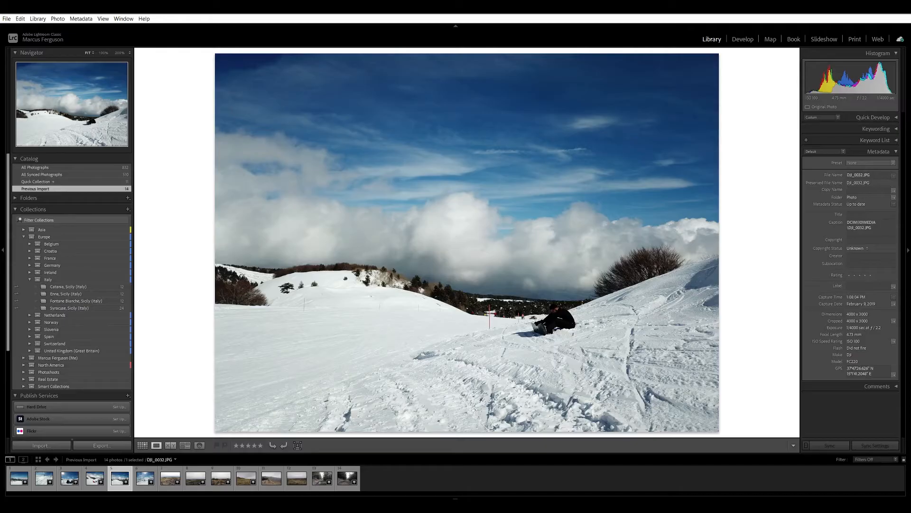
- View the last snow photo, switch to Google Maps, and examine the Sentiero Schiena dell'Asino trail location on Mt Etna
{"action": "left_click", "coordinate": [145, 478]}
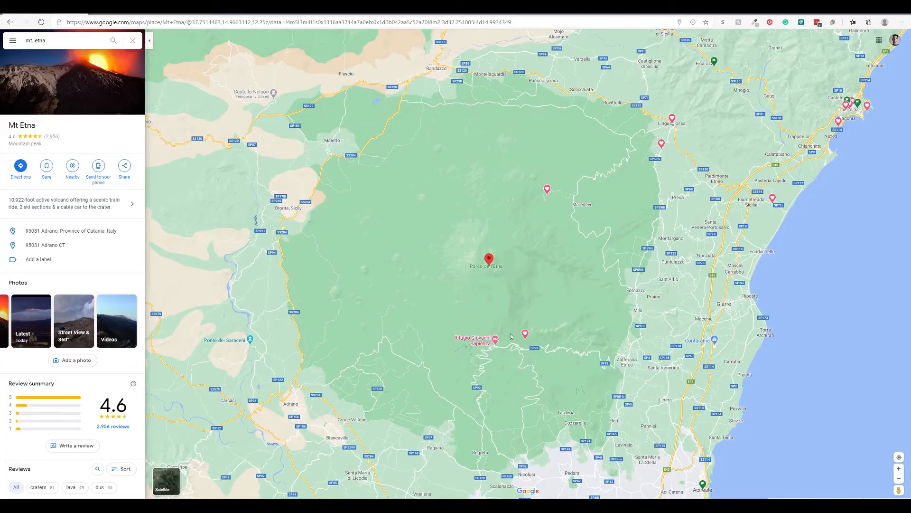
{"action": "scroll", "coordinate": [527, 337], "scroll_direction": "down", "scroll_amount": 5}
{"action": "mouse_move", "coordinate": [530, 352]}
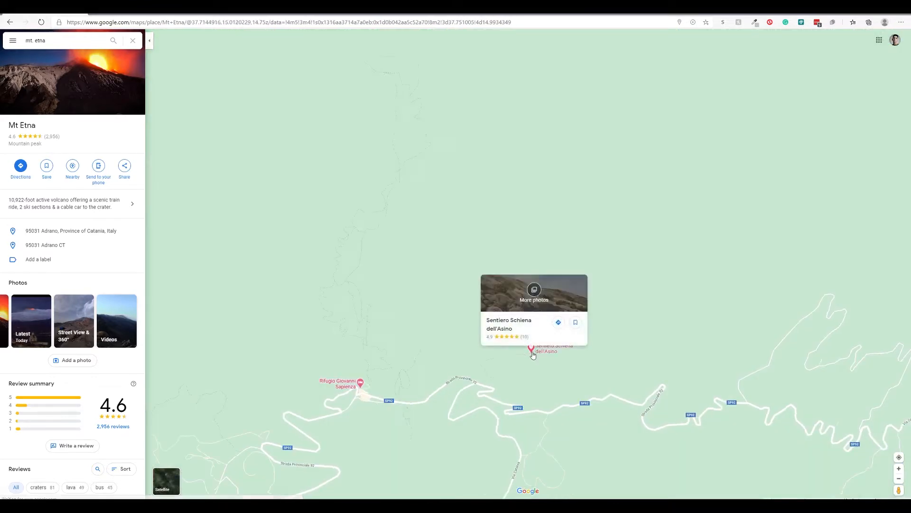
{"action": "scroll", "coordinate": [488, 380], "scroll_direction": "up", "scroll_amount": 1}
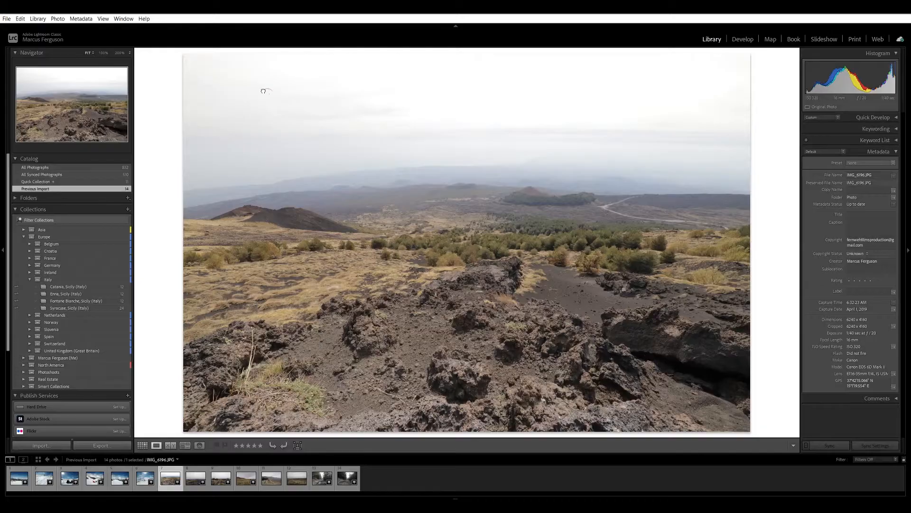
- Examine the paraglider in the sky of IMG_6196.JPG up close and view the volcanic landscape photos that follow it
{"action": "left_click", "coordinate": [272, 100]}
{"action": "left_click_drag", "start_coordinate": [286, 101], "coordinate": [394, 192]}
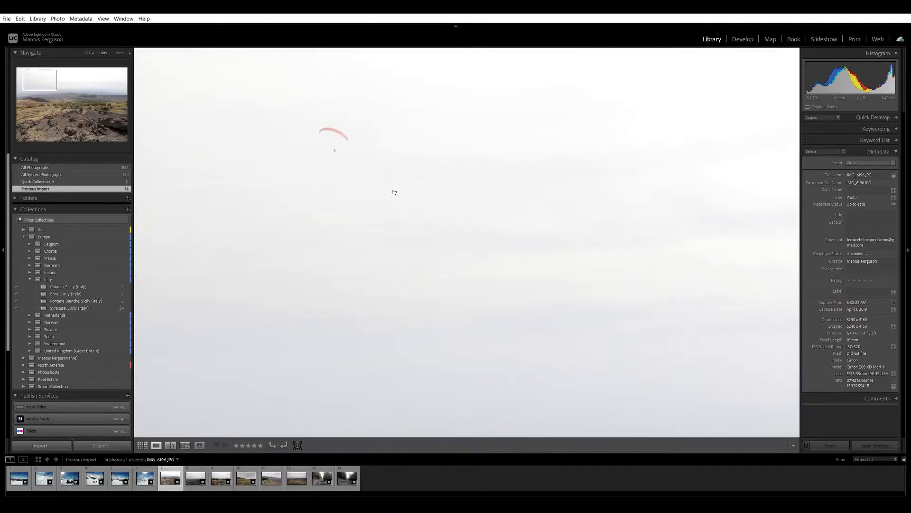
{"action": "left_click", "coordinate": [395, 191]}
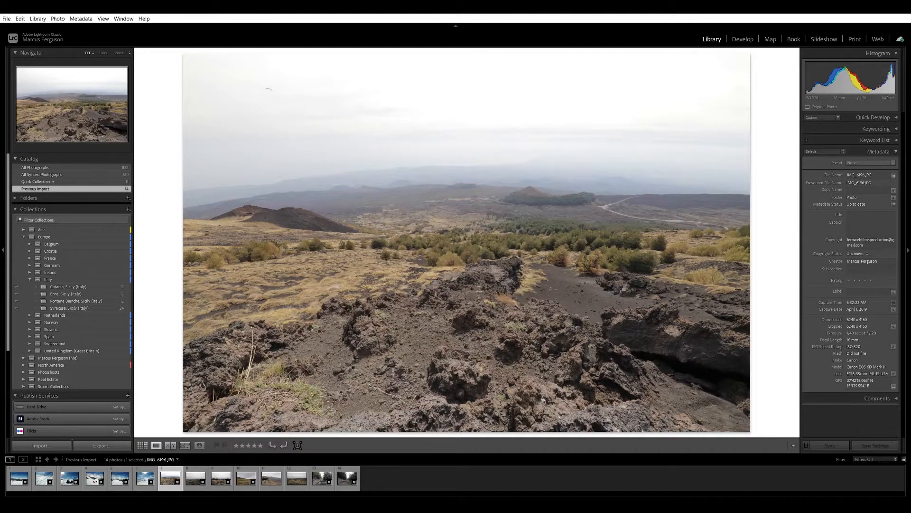
{"action": "left_click", "coordinate": [196, 479]}
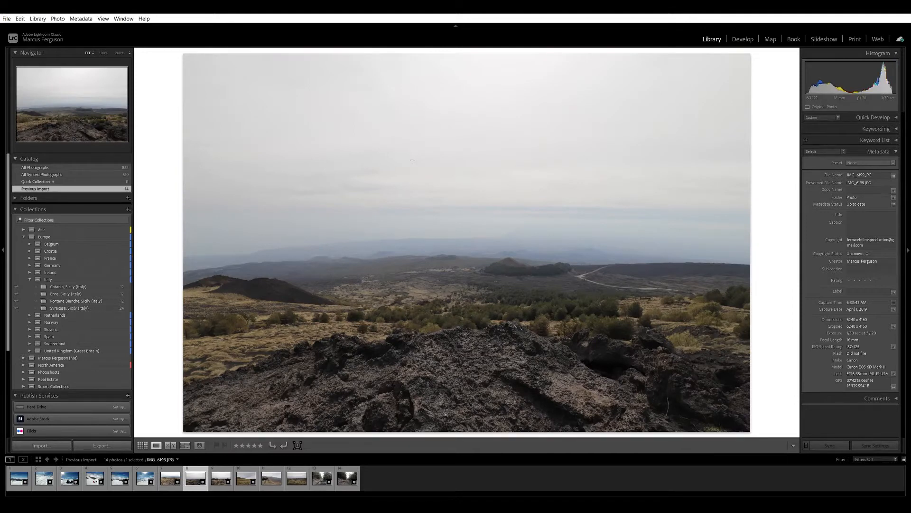
{"action": "left_click", "coordinate": [221, 479]}
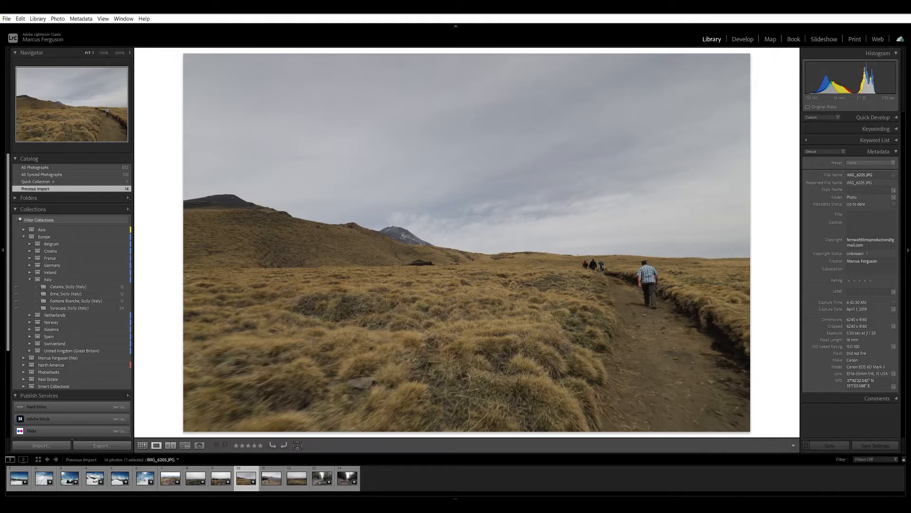
- Inspect the remaining hiking photos up close, including the distant summit, the hazy horizon and the hikers on the forest path
{"action": "left_click", "coordinate": [392, 227]}
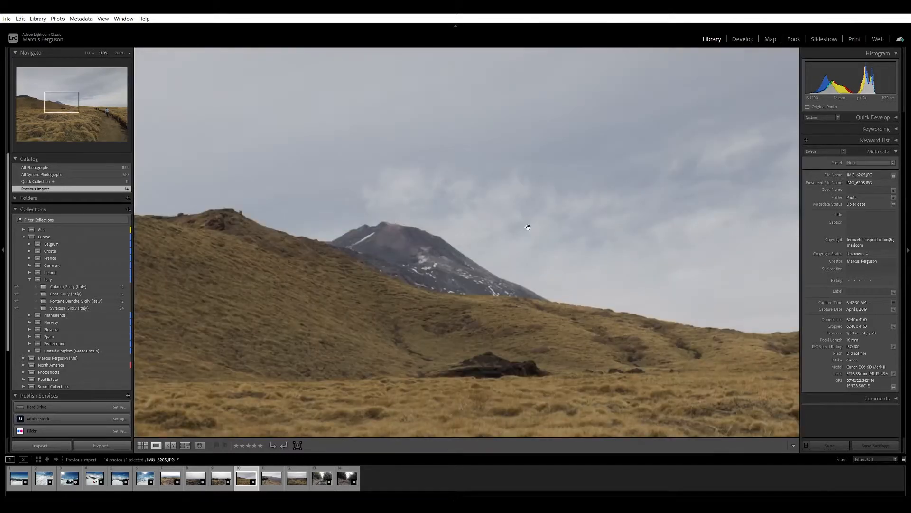
{"action": "left_click", "coordinate": [432, 262]}
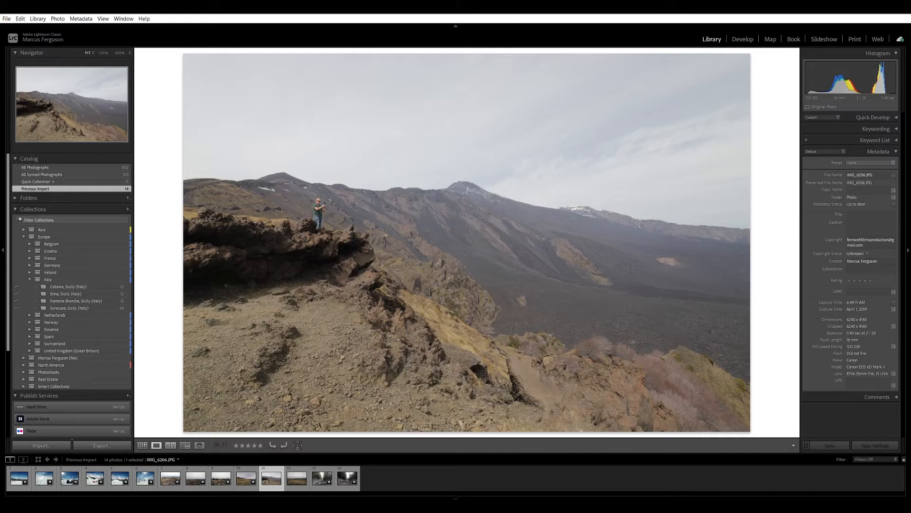
{"action": "left_click", "coordinate": [532, 370]}
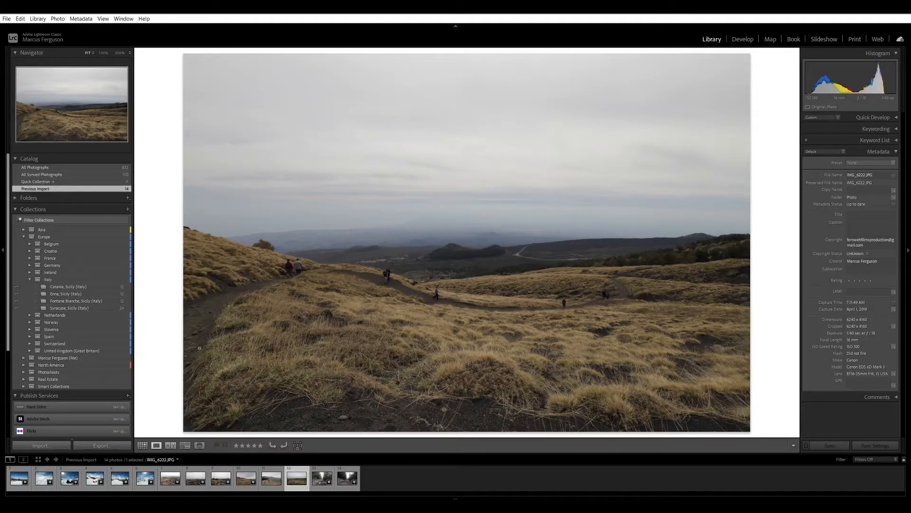
{"action": "left_click", "coordinate": [582, 274]}
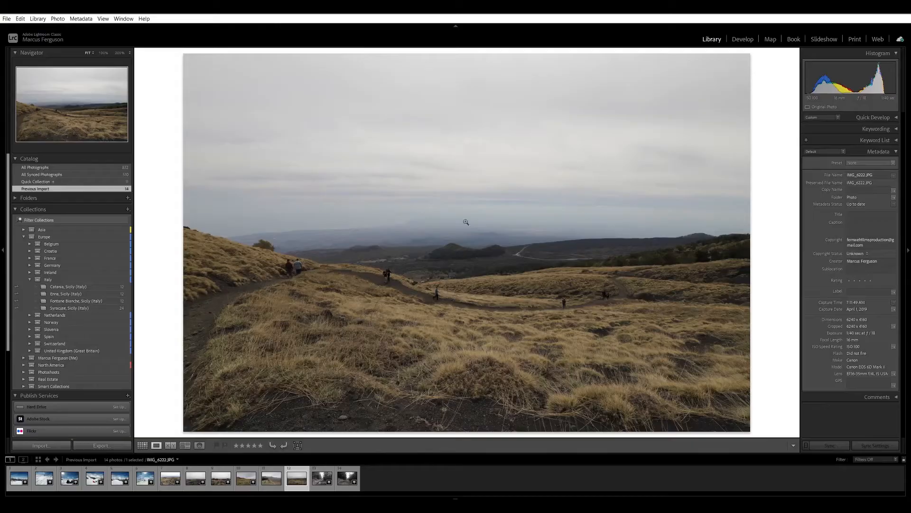
{"action": "left_click", "coordinate": [422, 210]}
{"action": "left_click_drag", "start_coordinate": [256, 270], "coordinate": [430, 271]}
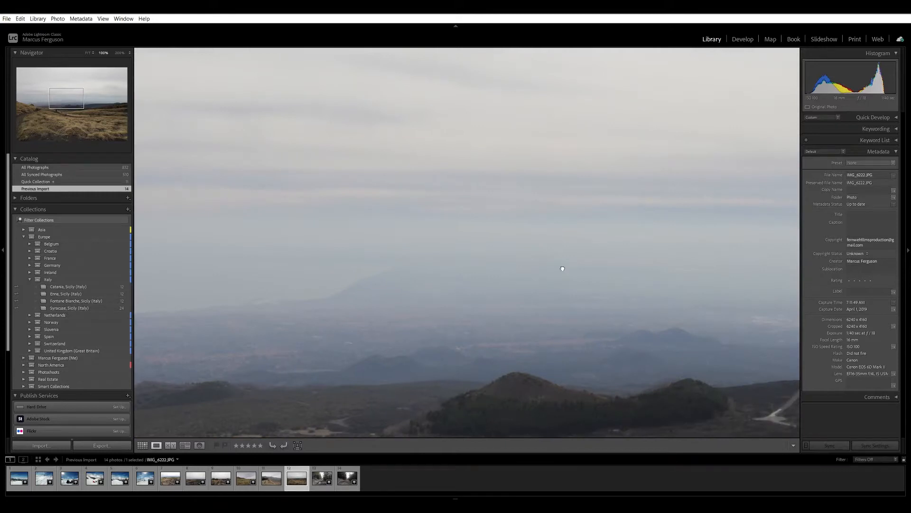
{"action": "left_click", "coordinate": [563, 268]}
{"action": "key", "text": "Right"}
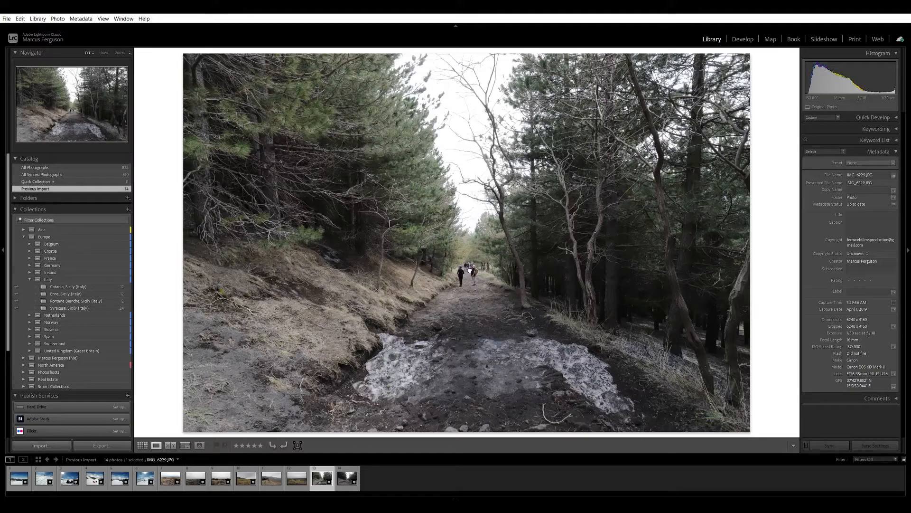
{"action": "left_click", "coordinate": [469, 269]}
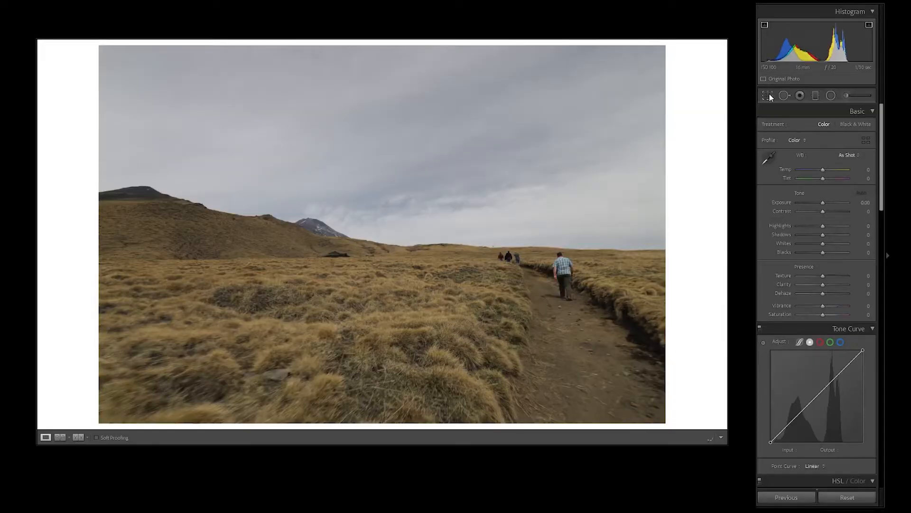
- Straighten the photo of the hiking trail with the crop tool's automatic angle and apply the crop
{"action": "left_click", "coordinate": [768, 96]}
{"action": "key", "text": "o"}
{"action": "key", "text": "o"}
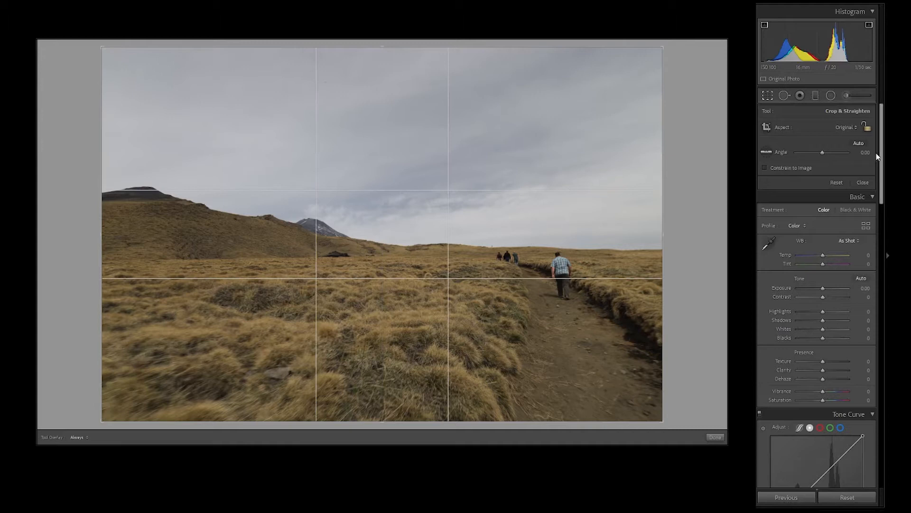
{"action": "left_click", "coordinate": [859, 143]}
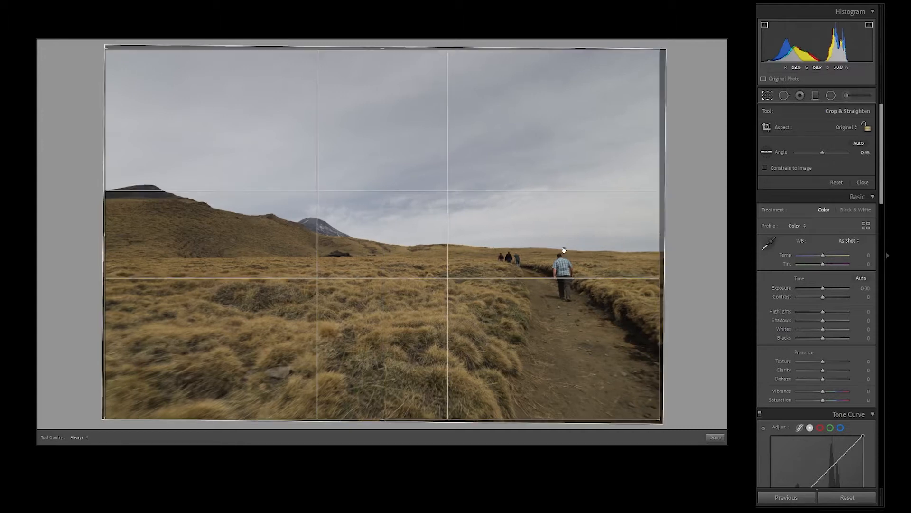
{"action": "key", "text": "Return"}
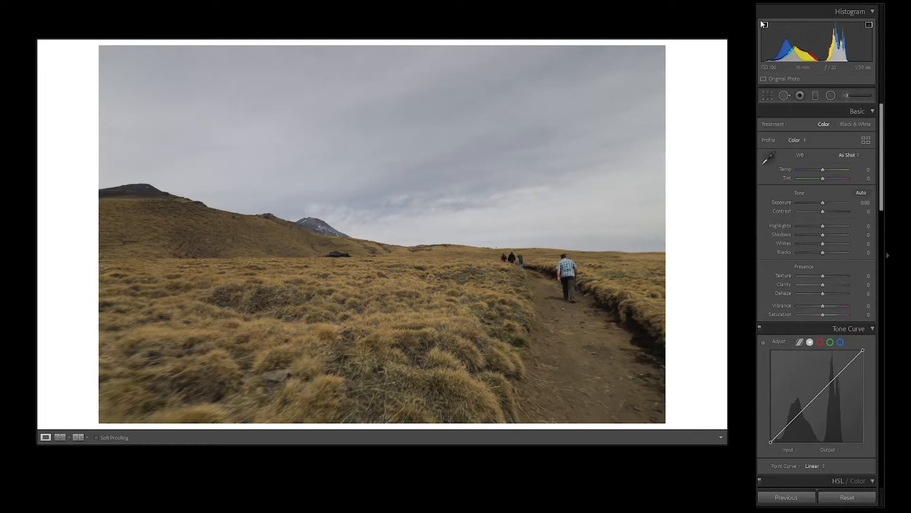
- Set Exposure to +0.18, Contrast to +9, Shadows to +25 and Whites to +18, leaving Highlights at 0
{"action": "left_click_drag", "start_coordinate": [822, 202], "coordinate": [845, 228]}
{"action": "double_click", "coordinate": [842, 226]}
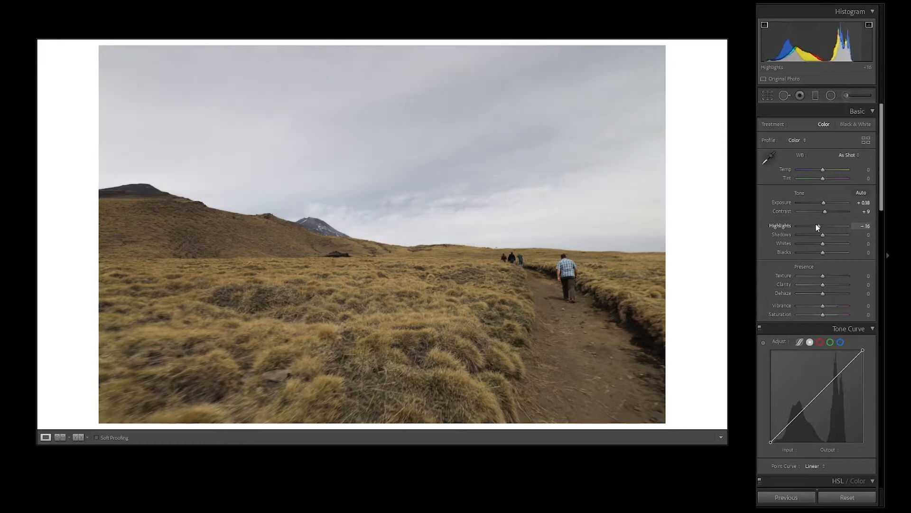
{"action": "left_click_drag", "start_coordinate": [825, 234], "coordinate": [826, 243]}
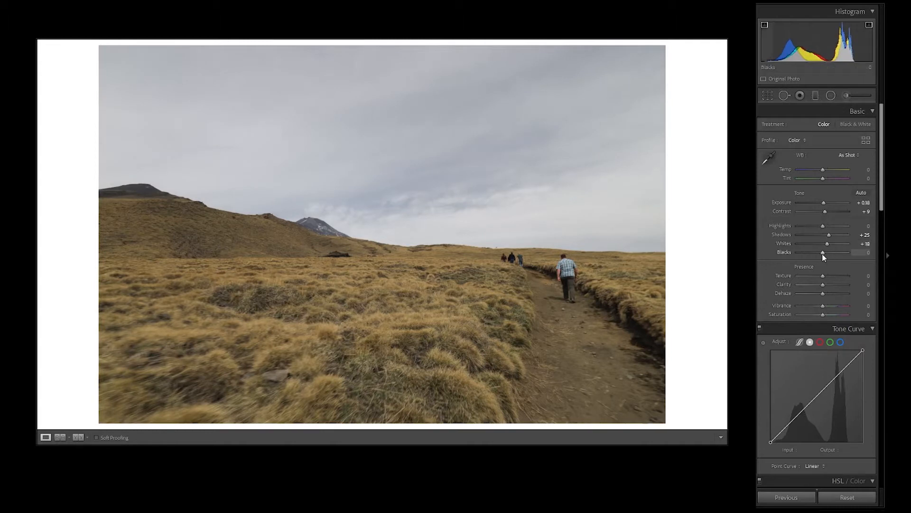
- Set Texture to +2, Clarity to +2 and Dehaze to +4, and compare the photo before and after the edits
{"action": "scroll", "coordinate": [775, 267], "scroll_direction": "down", "scroll_amount": 2}
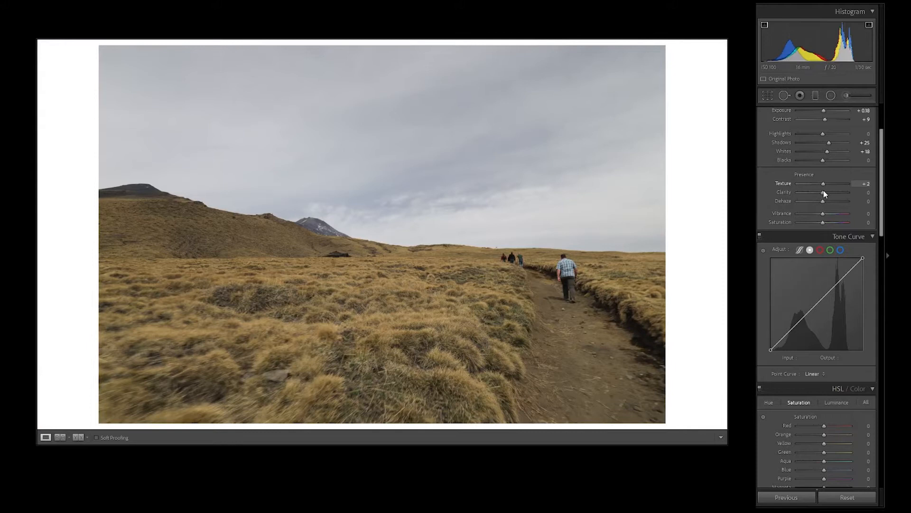
{"action": "mouse_move", "coordinate": [825, 192]}
{"action": "left_mouse_down"}
{"action": "mouse_move", "coordinate": [823, 203]}
{"action": "mouse_move", "coordinate": [841, 203]}
{"action": "mouse_move", "coordinate": [824, 205]}
{"action": "left_mouse_up"}
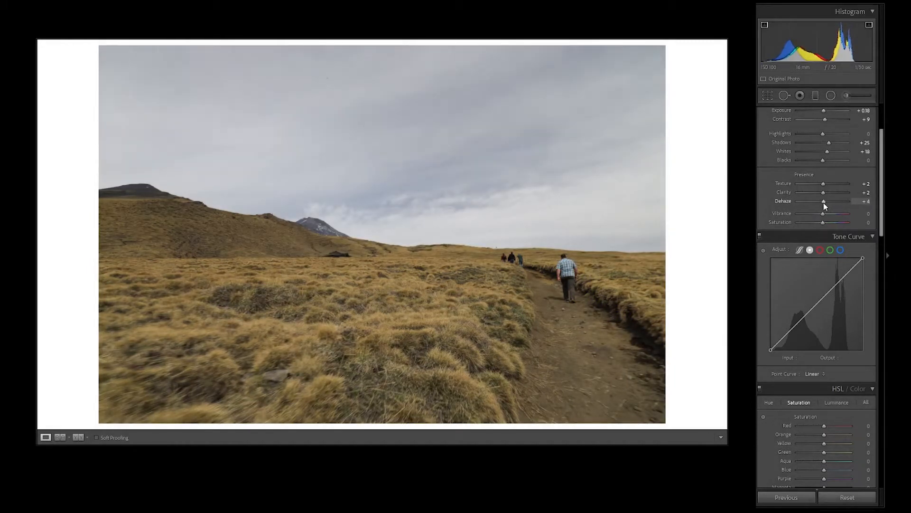
{"action": "key", "text": "backslash"}
{"action": "key", "text": "backslash"}
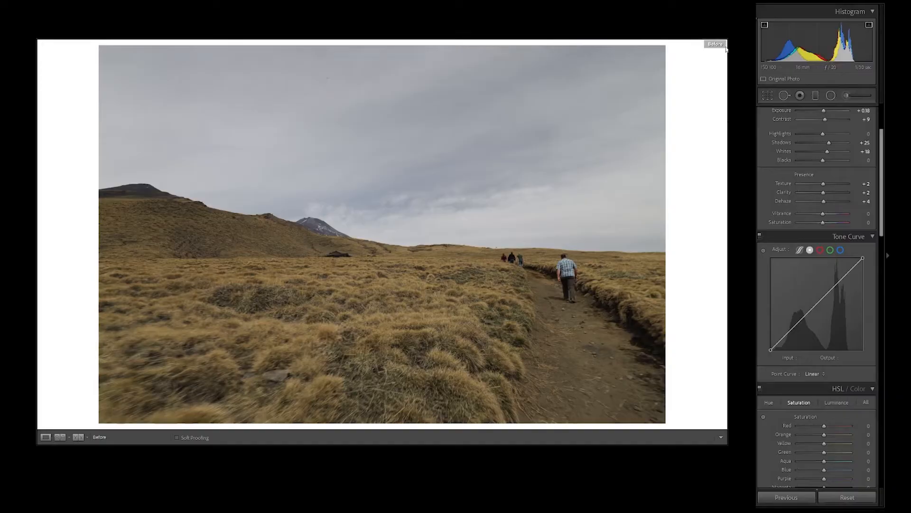
{"action": "key", "text": "backslash"}
{"action": "key", "text": "backslash"}
{"action": "key", "text": "backslash"}
- Shape the tone curve into a gentle S with lowered shadows, raised highlights and a midpoint at input 132, output 129
{"action": "scroll", "coordinate": [765, 285], "scroll_direction": "down", "scroll_amount": 3}
{"action": "left_click_drag", "start_coordinate": [792, 236], "coordinate": [792, 238]}
{"action": "left_click_drag", "start_coordinate": [838, 191], "coordinate": [837, 192]}
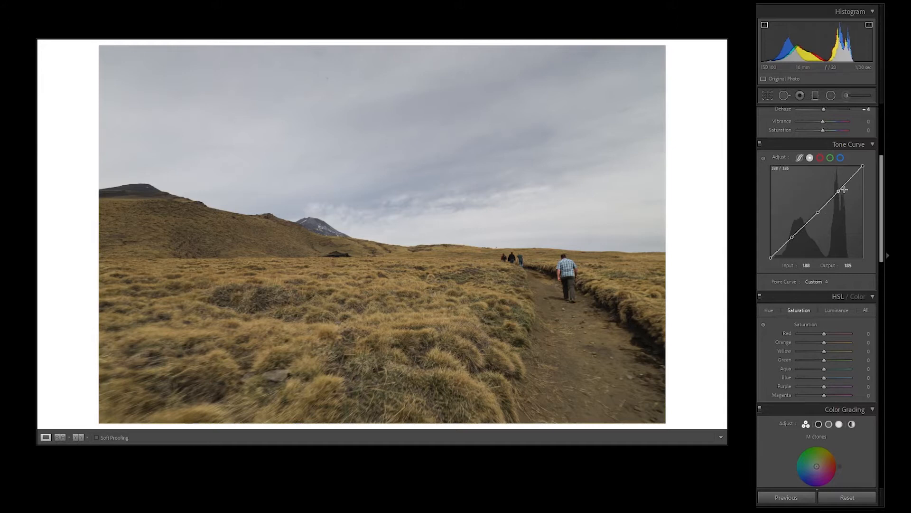
{"action": "left_click_drag", "start_coordinate": [793, 236], "coordinate": [795, 240]}
{"action": "left_click_drag", "start_coordinate": [838, 193], "coordinate": [819, 213]}
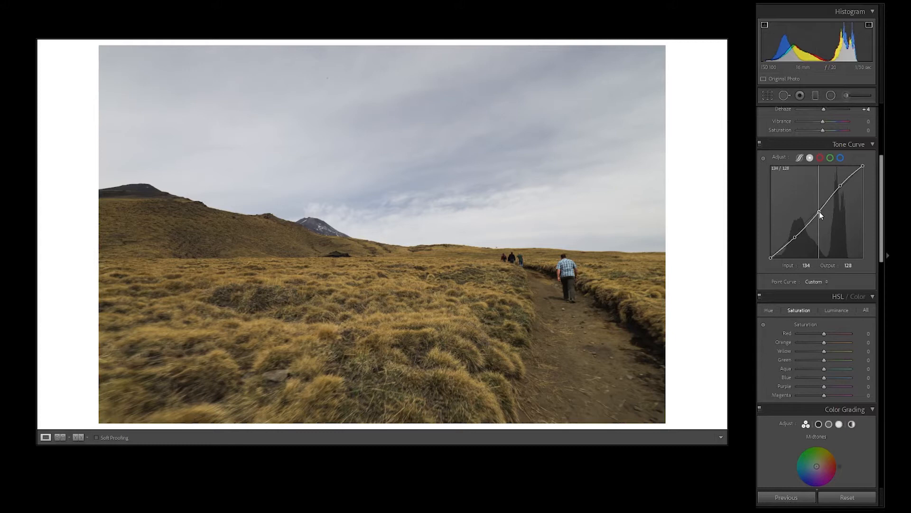
{"action": "mouse_move", "coordinate": [819, 211]}
{"action": "left_mouse_down"}
{"action": "mouse_move", "coordinate": [825, 217]}
{"action": "mouse_move", "coordinate": [820, 212]}
{"action": "left_mouse_up"}
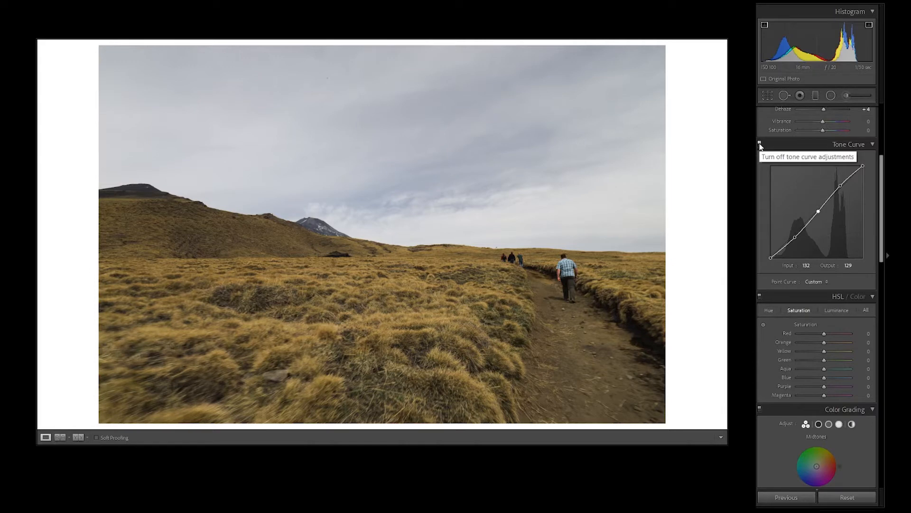
- Compare the photo with and without the tone curve adjustments, leaving them switched on
{"action": "left_click", "coordinate": [760, 143]}
{"action": "left_click", "coordinate": [759, 144]}
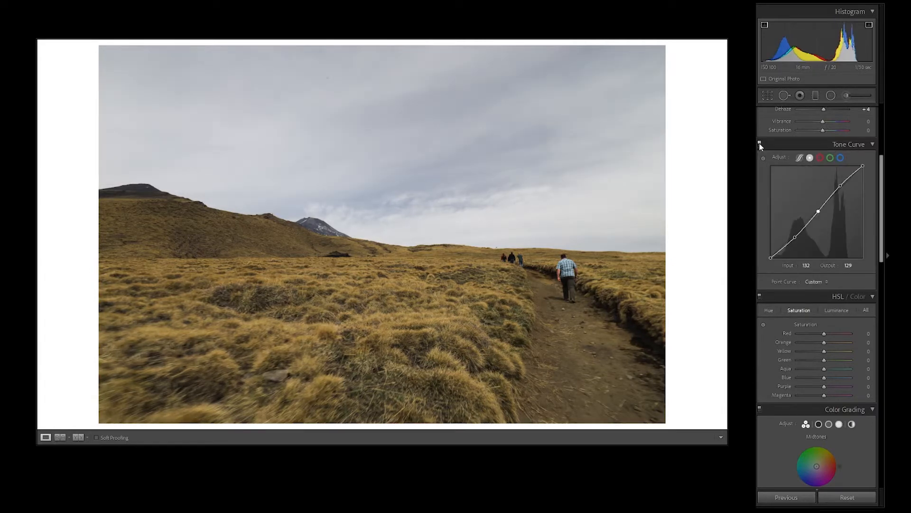
{"action": "left_click", "coordinate": [759, 144]}
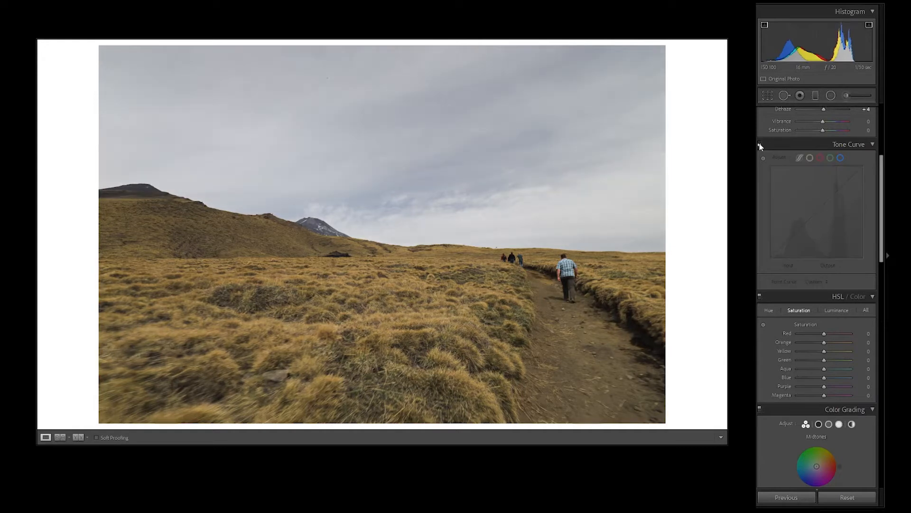
{"action": "left_click", "coordinate": [759, 143]}
- Target the grass directly in the image to try its hue and raise its luminance to Orange +16 and Yellow +25
{"action": "scroll", "coordinate": [770, 219], "scroll_direction": "down", "scroll_amount": 2}
{"action": "left_click", "coordinate": [772, 218]}
{"action": "left_click", "coordinate": [763, 233]}
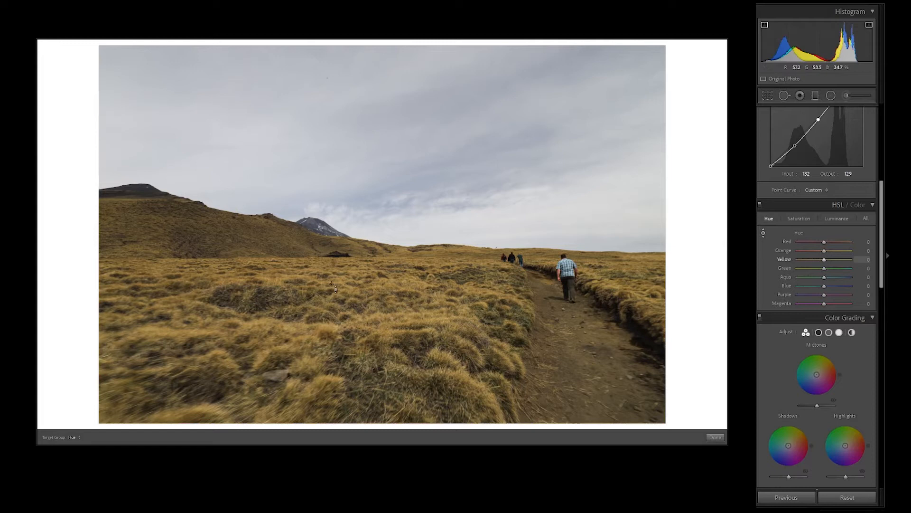
{"action": "mouse_move", "coordinate": [320, 285]}
{"action": "left_mouse_down"}
{"action": "mouse_move", "coordinate": [319, 271]}
{"action": "mouse_move", "coordinate": [320, 286]}
{"action": "left_mouse_up"}
{"action": "key", "text": "ctrl+alt+shift+l"}
{"action": "left_click_drag", "start_coordinate": [386, 292], "coordinate": [387, 276]}
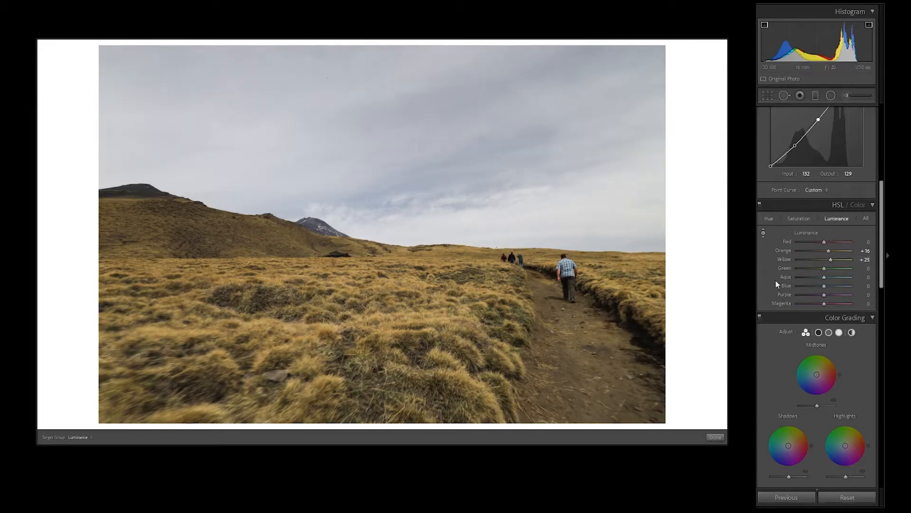
- Adjust the colour saturation to Orange +2, Yellow +3 and Blue -13
{"action": "key", "text": "ctrl+alt+shift+s"}
{"action": "mouse_move", "coordinate": [435, 294]}
{"action": "left_mouse_down"}
{"action": "mouse_move", "coordinate": [435, 283]}
{"action": "mouse_move", "coordinate": [434, 303]}
{"action": "left_mouse_up"}
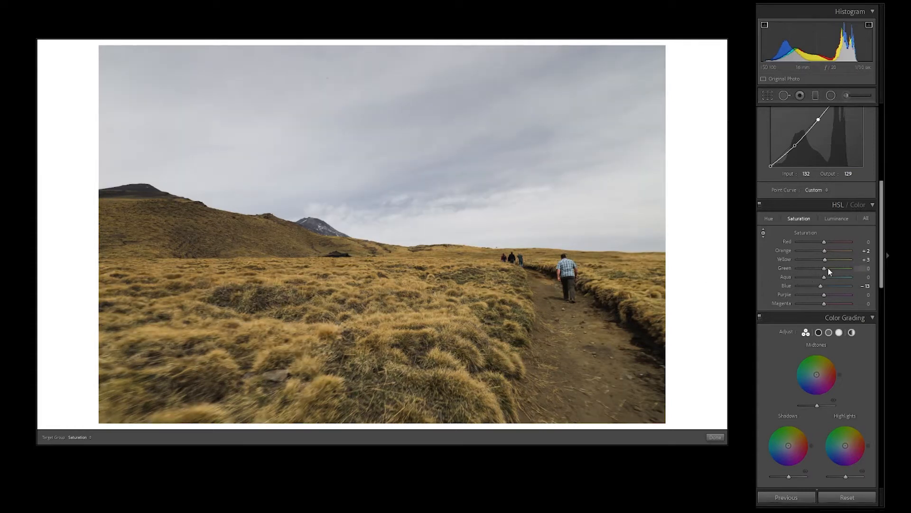
{"action": "left_click_drag", "start_coordinate": [829, 268], "coordinate": [835, 271]}
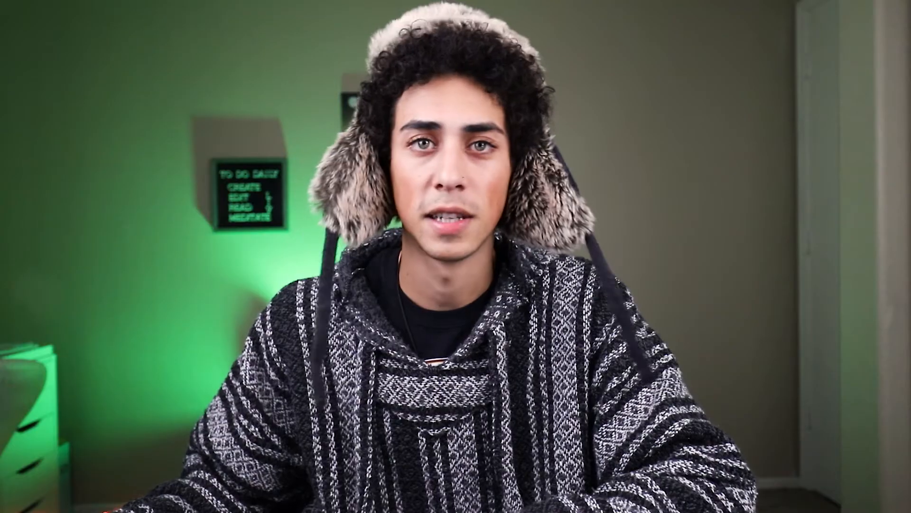
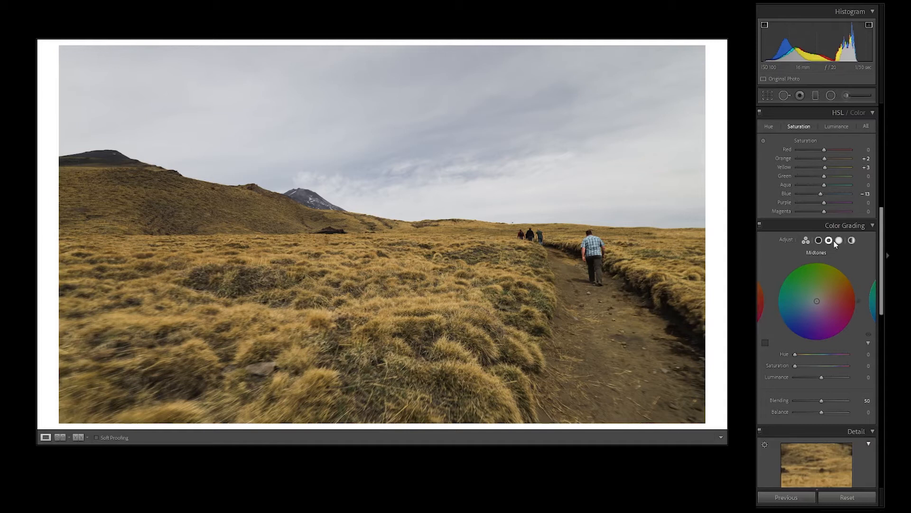
- Try different shadow tints in Color Grading and settle on a subtle violet-blue with hue 255 and saturation 3
{"action": "left_click", "coordinate": [839, 241]}
{"action": "left_click", "coordinate": [819, 241]}
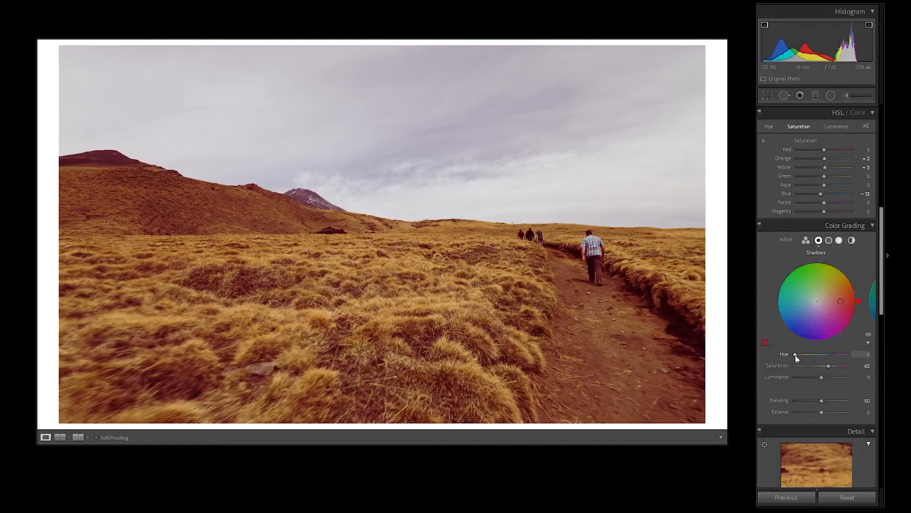
{"action": "mouse_move", "coordinate": [793, 356]}
{"action": "left_mouse_down"}
{"action": "mouse_move", "coordinate": [842, 356]}
{"action": "mouse_move", "coordinate": [801, 356]}
{"action": "left_mouse_up"}
{"action": "left_click_drag", "start_coordinate": [850, 281], "coordinate": [796, 337]}
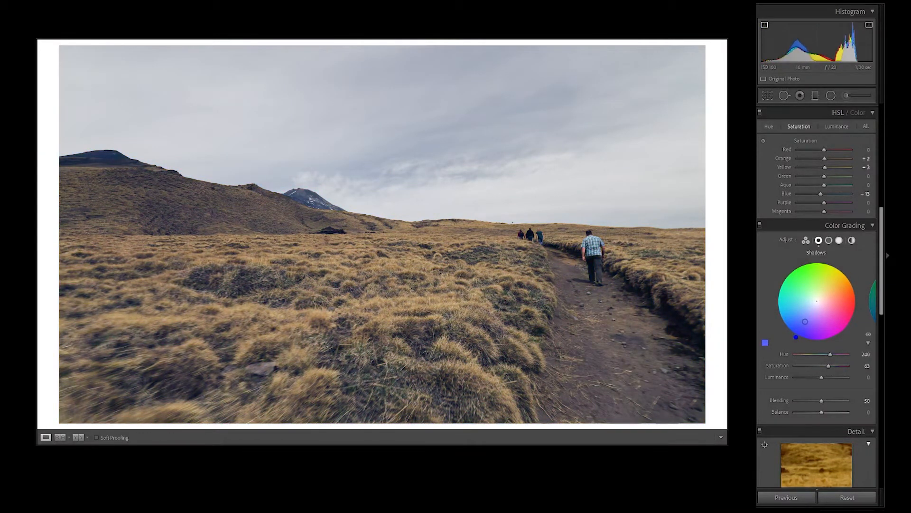
{"action": "left_click_drag", "start_coordinate": [794, 335], "coordinate": [794, 336]}
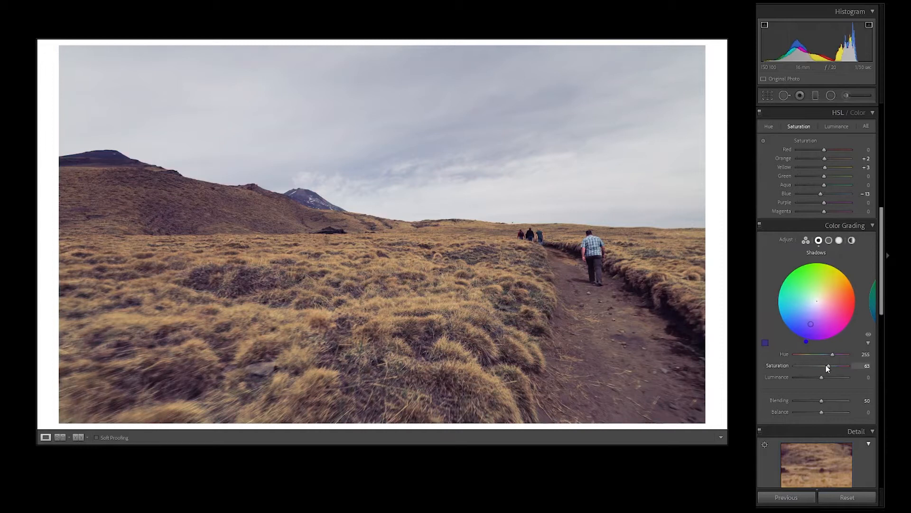
{"action": "left_click_drag", "start_coordinate": [828, 366], "coordinate": [793, 368]}
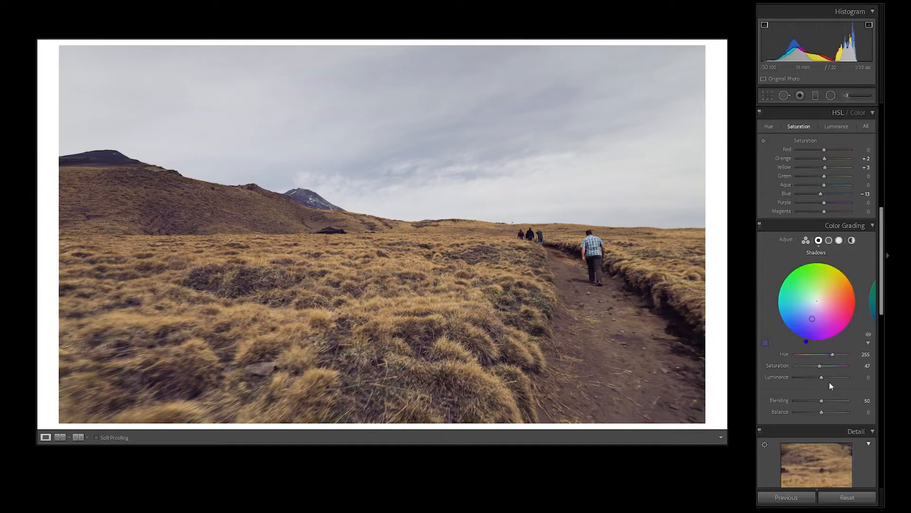
{"action": "mouse_move", "coordinate": [822, 377]}
{"action": "left_mouse_down"}
{"action": "mouse_move", "coordinate": [850, 378]}
{"action": "mouse_move", "coordinate": [792, 385]}
{"action": "mouse_move", "coordinate": [830, 378]}
{"action": "left_mouse_up"}
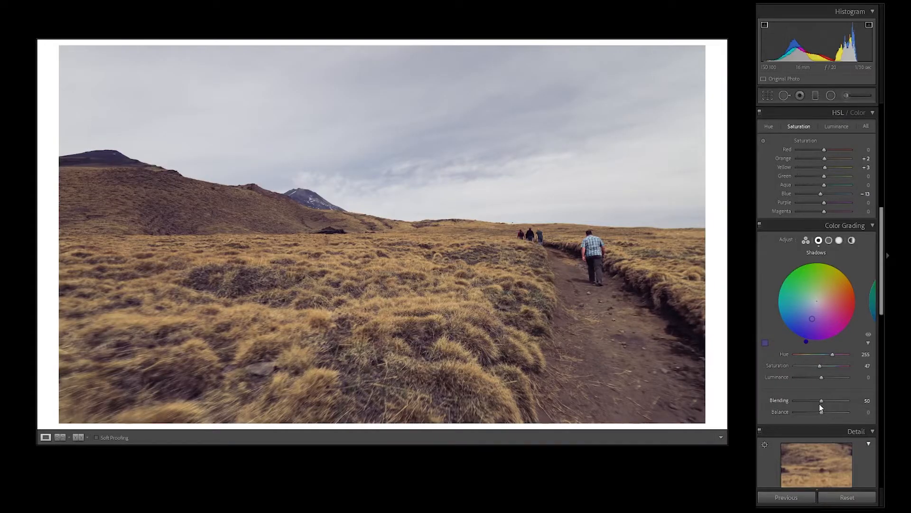
{"action": "left_click_drag", "start_coordinate": [819, 365], "coordinate": [798, 365]}
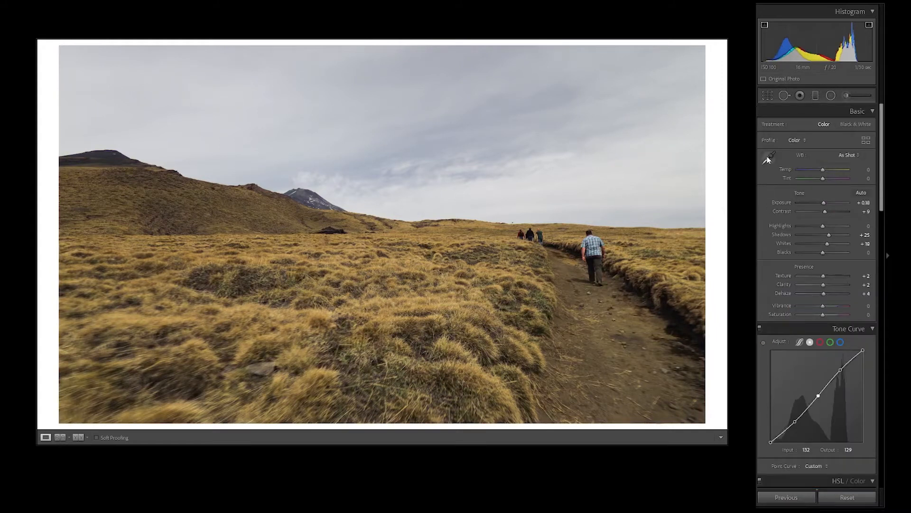
- Sample the snowy mountain peak as the neutral target for the white balance
{"action": "left_click", "coordinate": [768, 157]}
{"action": "left_click", "coordinate": [768, 158]}
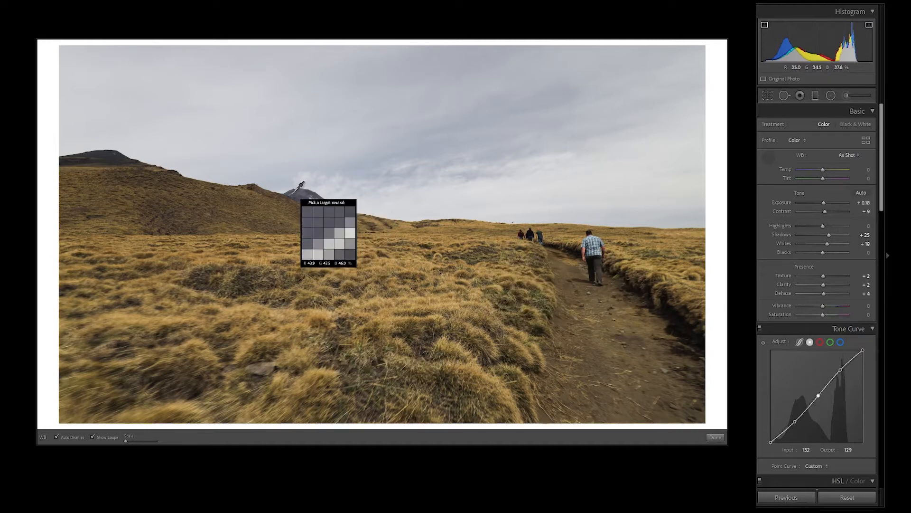
{"action": "left_click", "coordinate": [296, 189]}
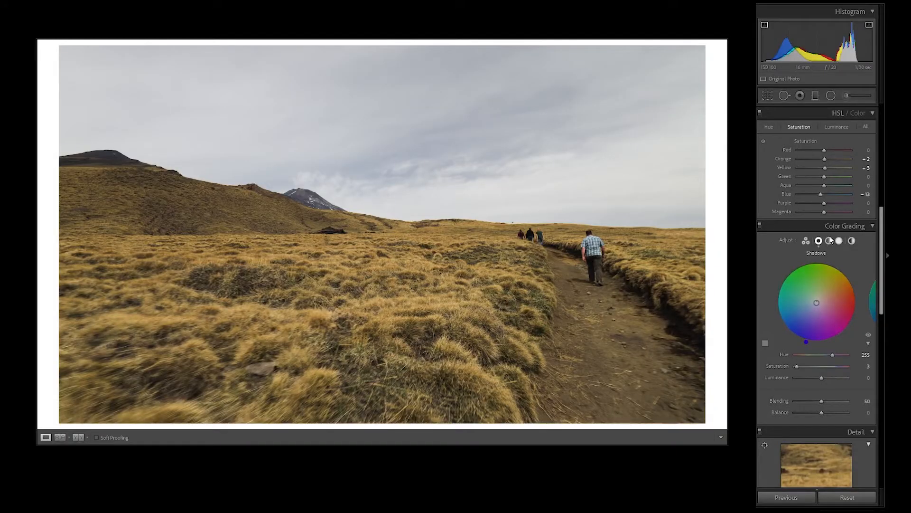
- Tint the midtones a subtle warm yellow in Color Grading with hue 46 and saturation 4
{"action": "left_click", "coordinate": [829, 241]}
{"action": "left_click_drag", "start_coordinate": [795, 366], "coordinate": [813, 366]}
{"action": "left_click_drag", "start_coordinate": [857, 300], "coordinate": [844, 270]}
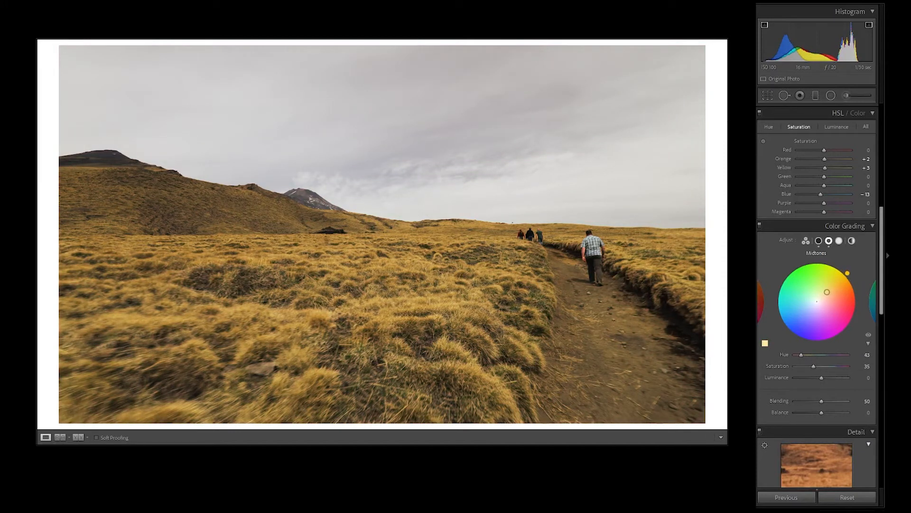
{"action": "left_click_drag", "start_coordinate": [813, 367], "coordinate": [798, 366]}
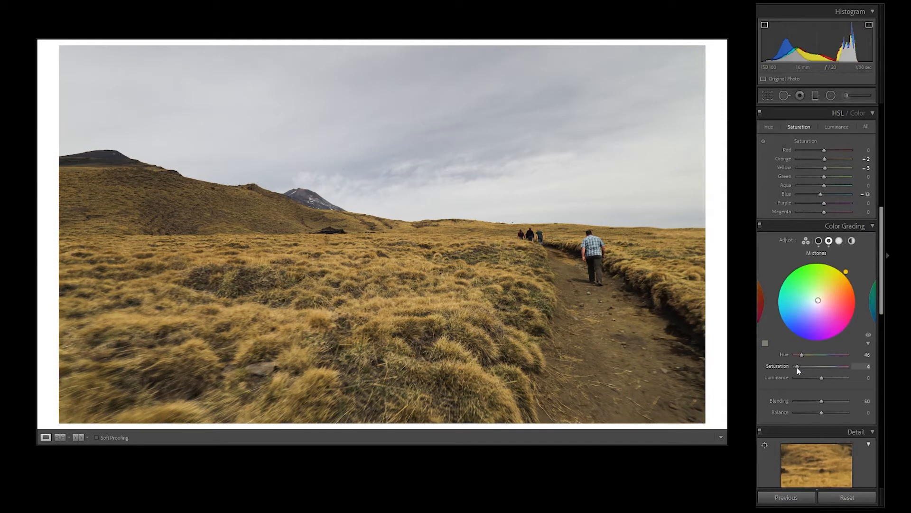
- Tint the highlights warm with hue 42 and saturation 4, and set the color grading balance to -10
{"action": "left_click", "coordinate": [839, 241]}
{"action": "mouse_move", "coordinate": [818, 303]}
{"action": "left_mouse_down"}
{"action": "mouse_move", "coordinate": [833, 312]}
{"action": "mouse_move", "coordinate": [858, 298]}
{"action": "mouse_move", "coordinate": [825, 294]}
{"action": "left_mouse_up"}
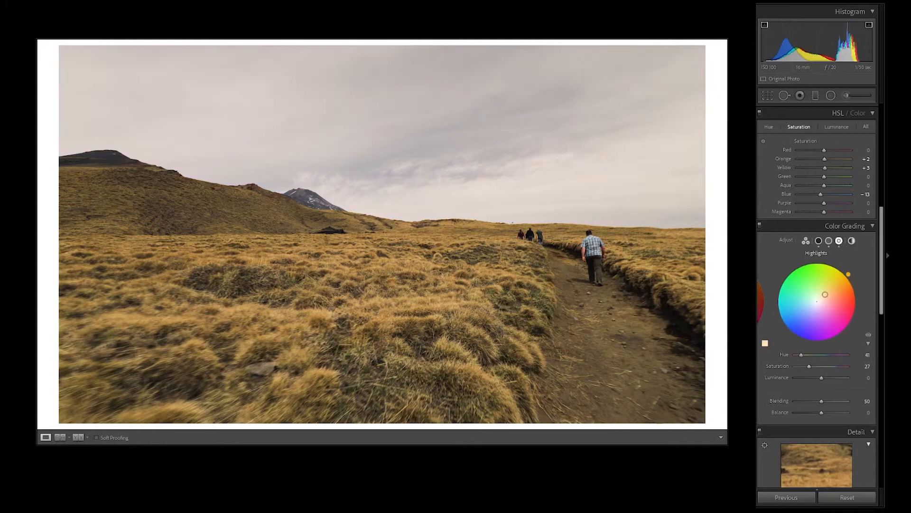
{"action": "left_click_drag", "start_coordinate": [809, 367], "coordinate": [797, 362]}
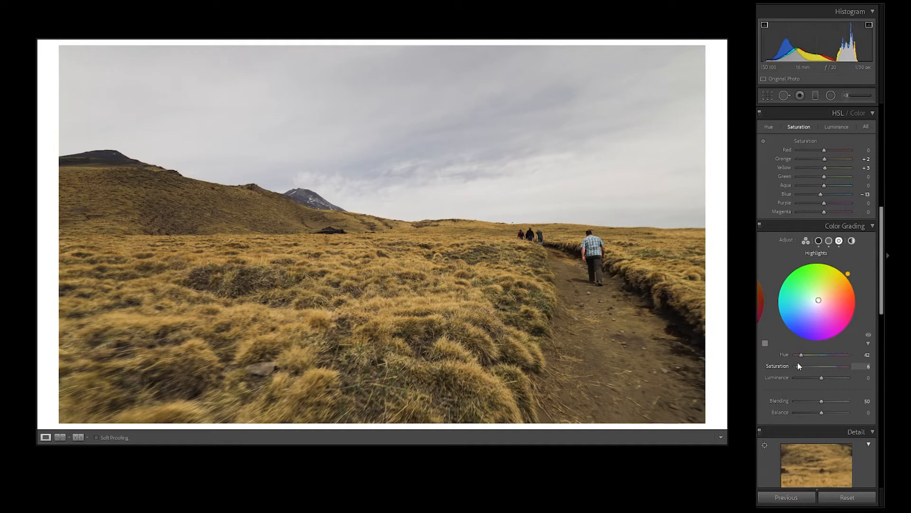
- Focus the detail preview on the distant hikers and set sharpening to Amount 54, Radius 1.4 and Detail 21
{"action": "scroll", "coordinate": [796, 362], "scroll_direction": "down", "scroll_amount": 4}
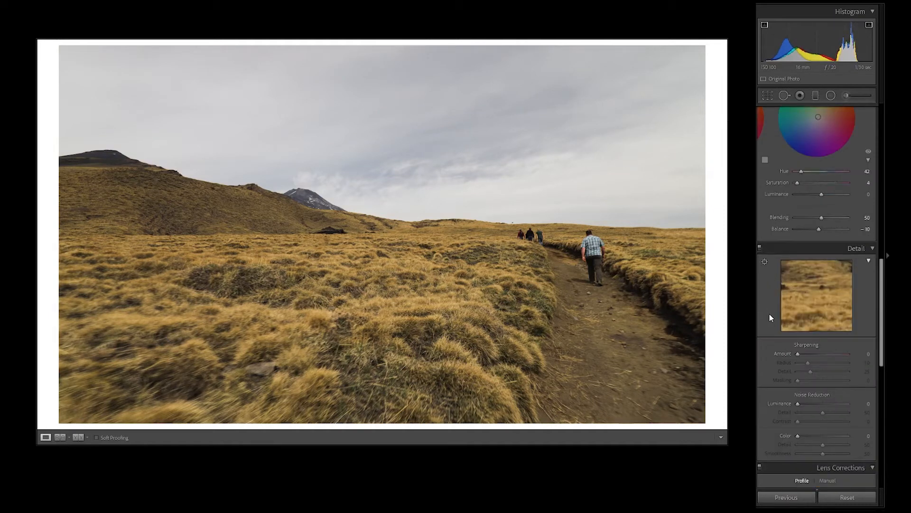
{"action": "left_click", "coordinate": [799, 302]}
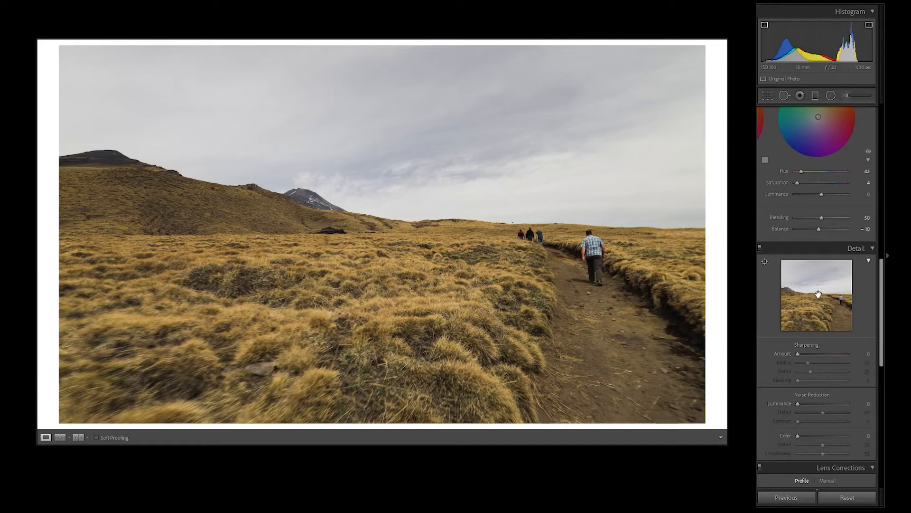
{"action": "left_click", "coordinate": [827, 296]}
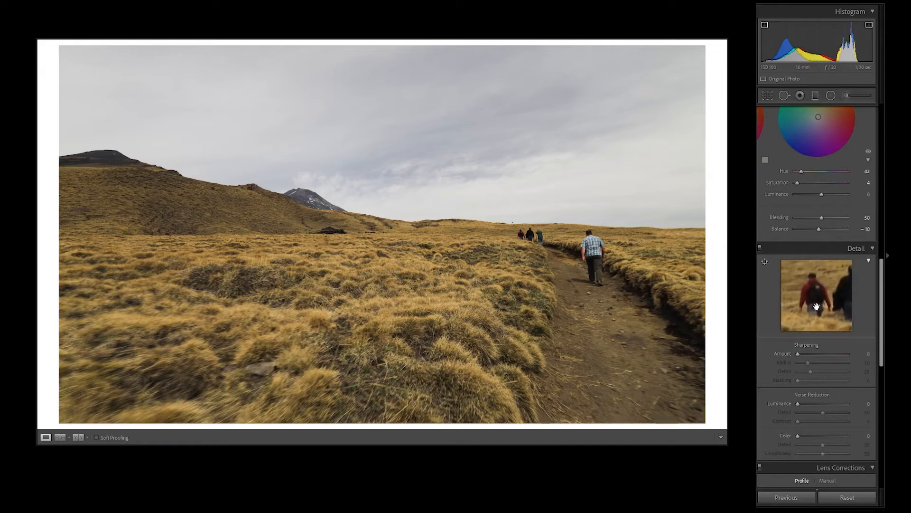
{"action": "left_click_drag", "start_coordinate": [798, 354], "coordinate": [806, 355]}
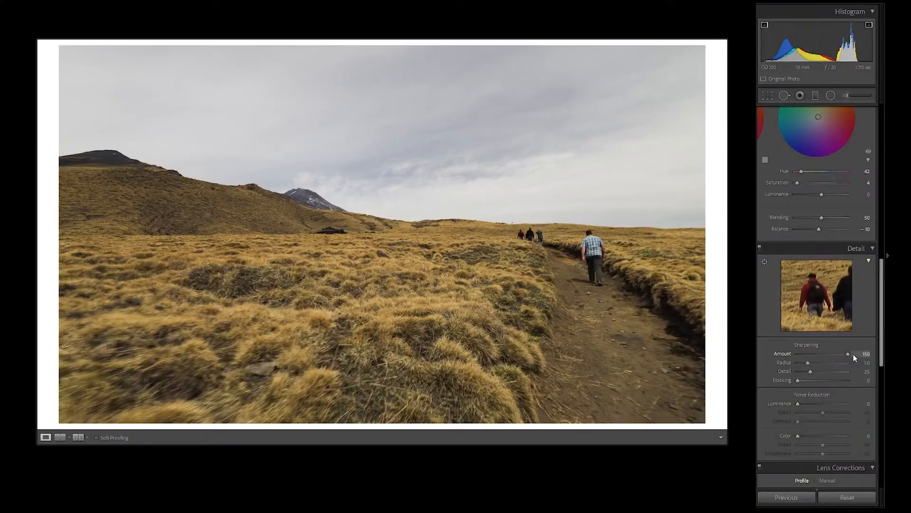
{"action": "left_click", "coordinate": [816, 362]}
{"action": "left_click_drag", "start_coordinate": [810, 372], "coordinate": [809, 377]}
- Set luminance noise reduction to 25 with Detail 41 and raised contrast, and compare the photo with and without the detail adjustments
{"action": "scroll", "coordinate": [793, 323], "scroll_direction": "down", "scroll_amount": 2}
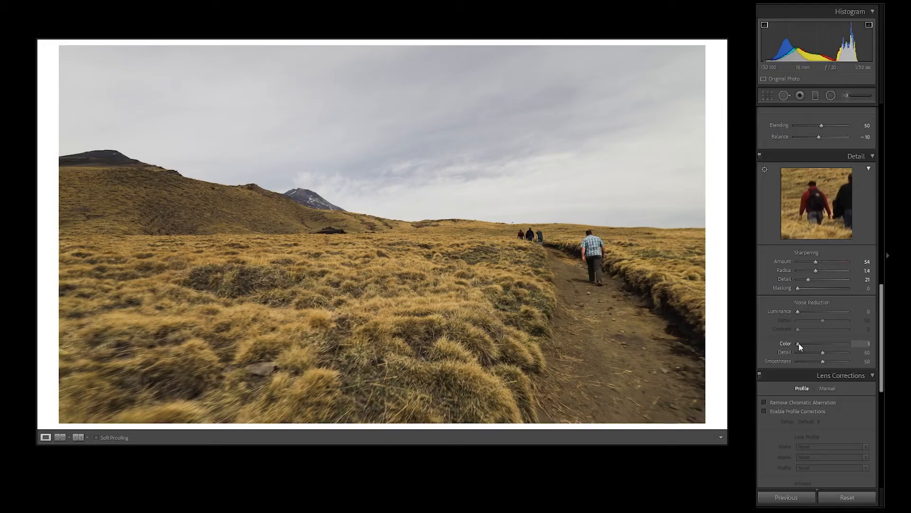
{"action": "left_click_drag", "start_coordinate": [797, 312], "coordinate": [819, 321]}
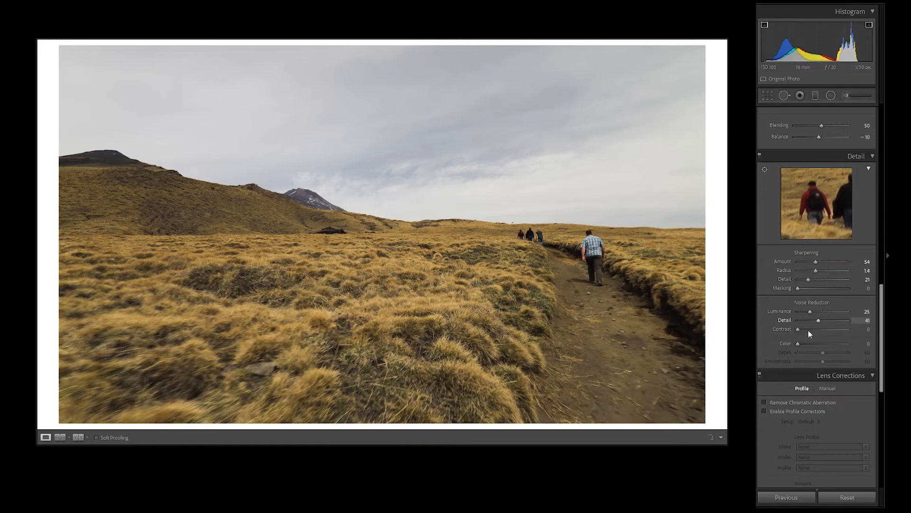
{"action": "left_click", "coordinate": [806, 329]}
{"action": "left_click", "coordinate": [760, 156]}
{"action": "left_click", "coordinate": [760, 155]}
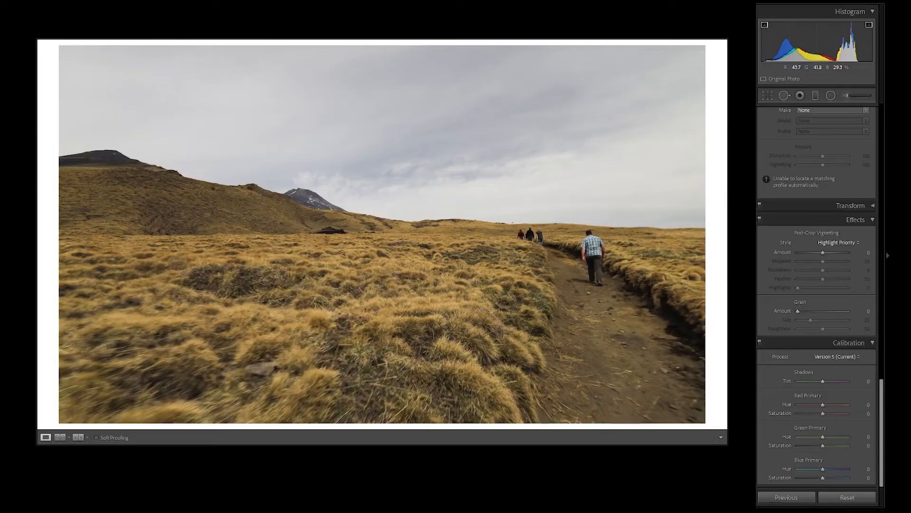
- Calibrate the Red Primary to Hue -5 and Saturation +5, and the Green Primary saturation to +16
{"action": "mouse_move", "coordinate": [823, 405]}
{"action": "left_mouse_down"}
{"action": "mouse_move", "coordinate": [797, 404]}
{"action": "mouse_move", "coordinate": [825, 414]}
{"action": "mouse_move", "coordinate": [788, 407]}
{"action": "mouse_move", "coordinate": [841, 408]}
{"action": "mouse_move", "coordinate": [822, 410]}
{"action": "left_mouse_up"}
{"action": "left_click_drag", "start_coordinate": [824, 414], "coordinate": [823, 414]}
{"action": "left_click_drag", "start_coordinate": [825, 442], "coordinate": [827, 446]}
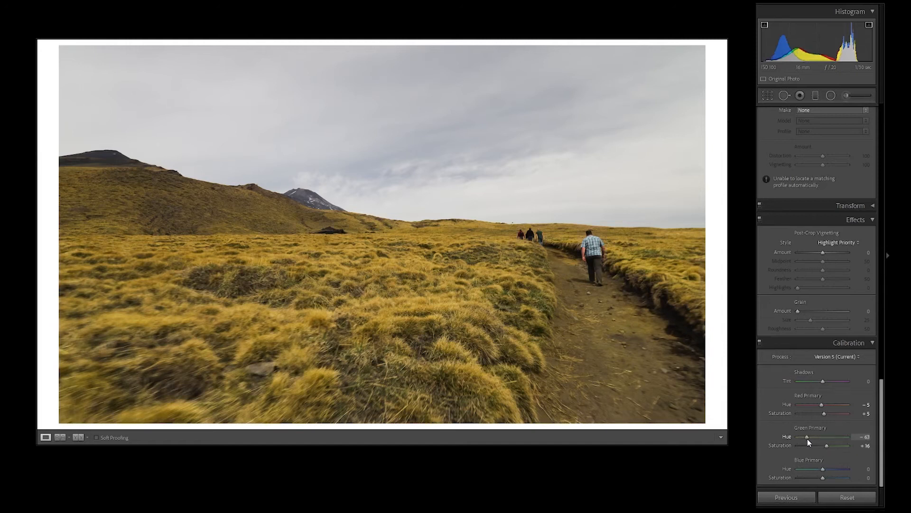
- Try strong calibration shifts up to Green Primary hue +100 and Blue Primary hue -33, and reset the blue hue
{"action": "left_click_drag", "start_coordinate": [831, 441], "coordinate": [822, 440]}
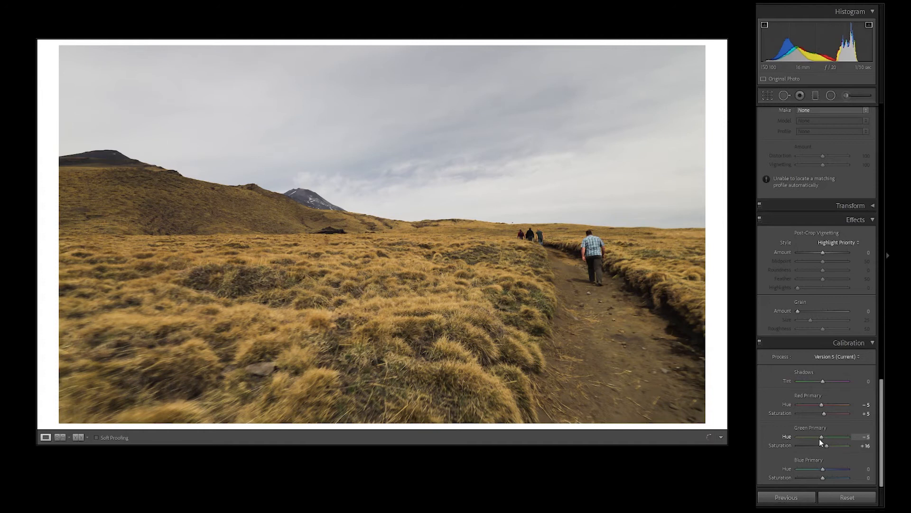
{"action": "left_click", "coordinate": [830, 437]}
{"action": "left_click_drag", "start_coordinate": [823, 477], "coordinate": [830, 478]}
{"action": "left_click", "coordinate": [794, 470]}
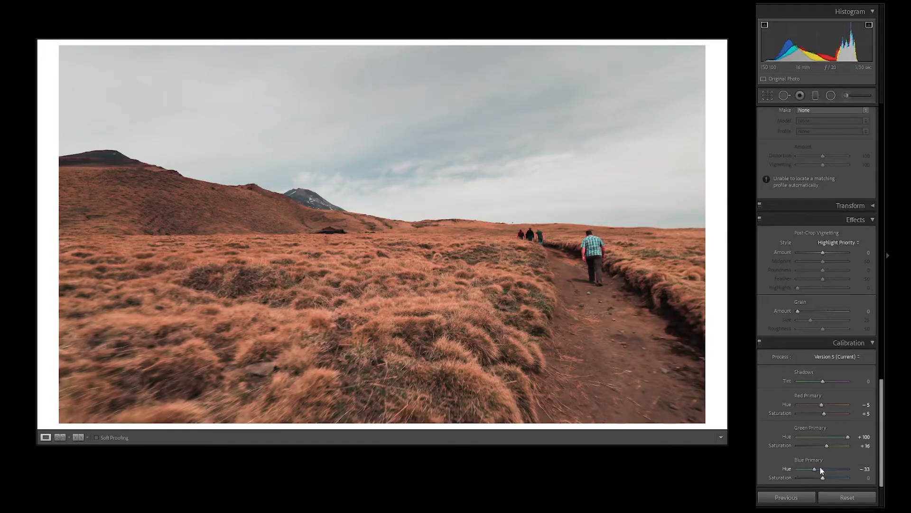
{"action": "double_click", "coordinate": [822, 469]}
- Set the Green Primary hue to +14 and the Blue Primary saturation to -5, and collapse the Calibration settings
{"action": "left_click_drag", "start_coordinate": [849, 436], "coordinate": [827, 443]}
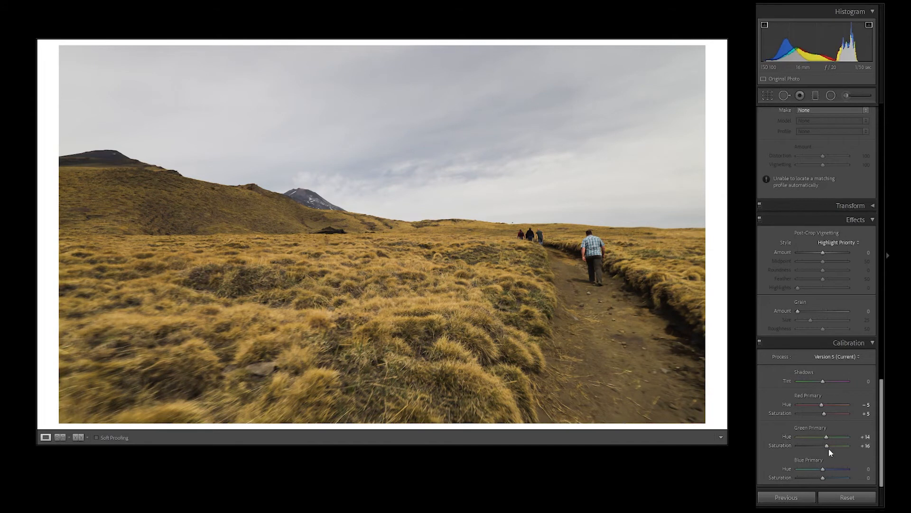
{"action": "left_click_drag", "start_coordinate": [823, 486], "coordinate": [821, 481]}
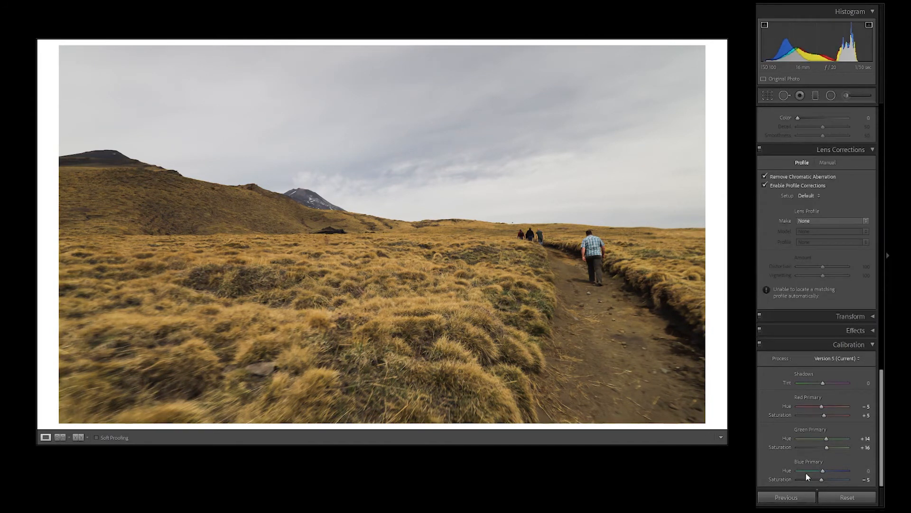
{"action": "left_click", "coordinate": [872, 345]}
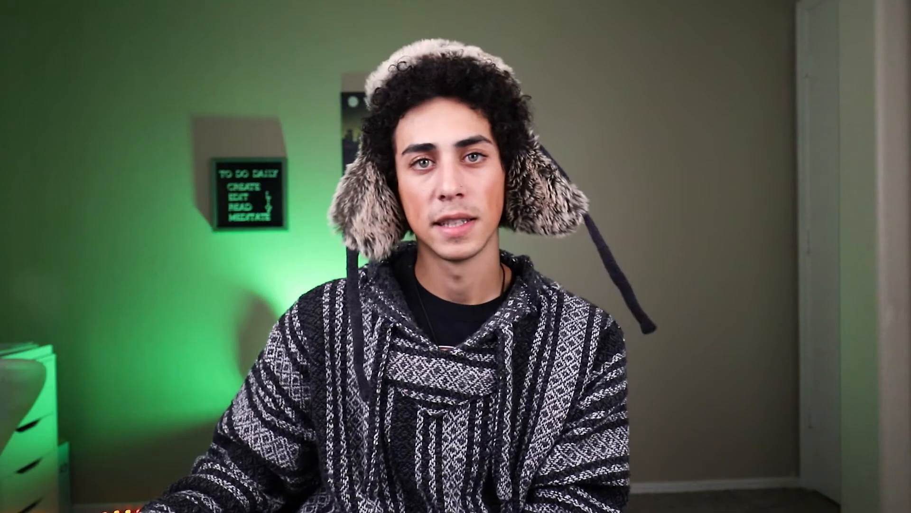